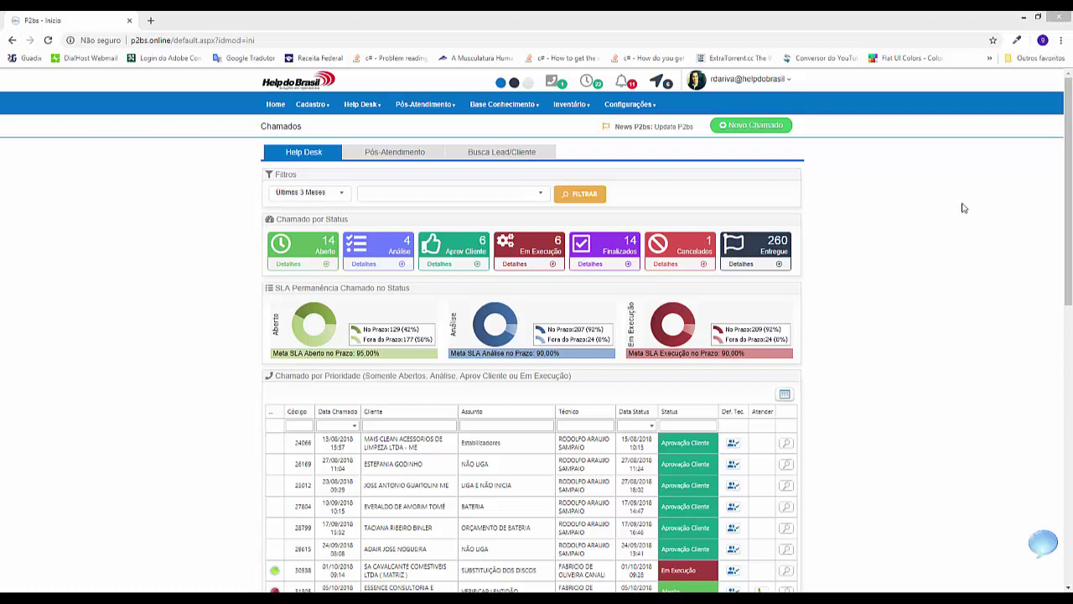
Step: Open the help desk parameters and review the KPI settings for SLA maximum open, analysis and execution times
{"action": "mouse_move", "coordinate": [353, 105]}
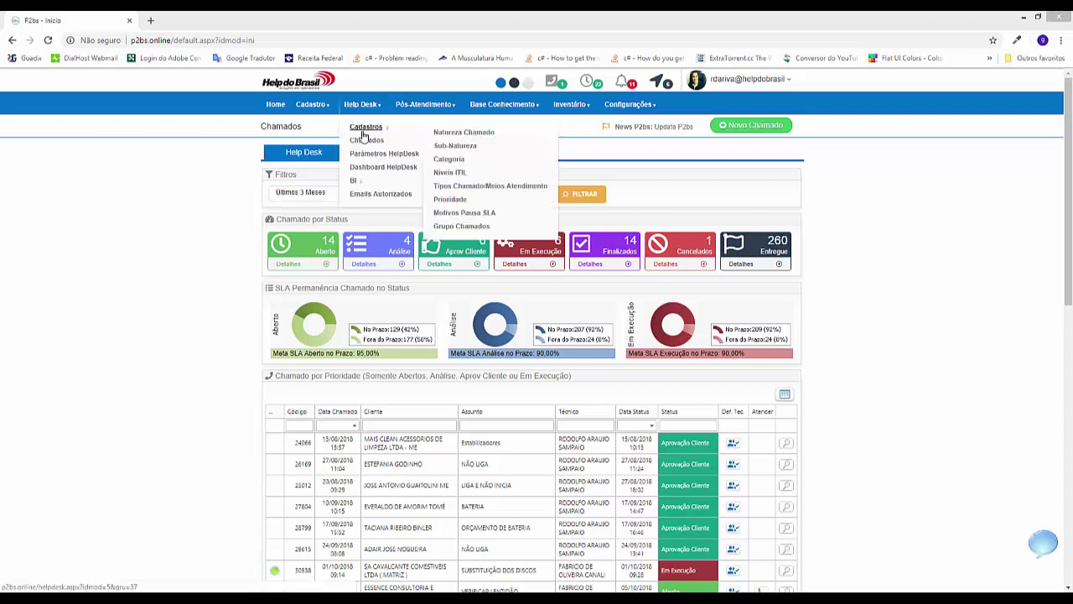
{"action": "left_click", "coordinate": [375, 156]}
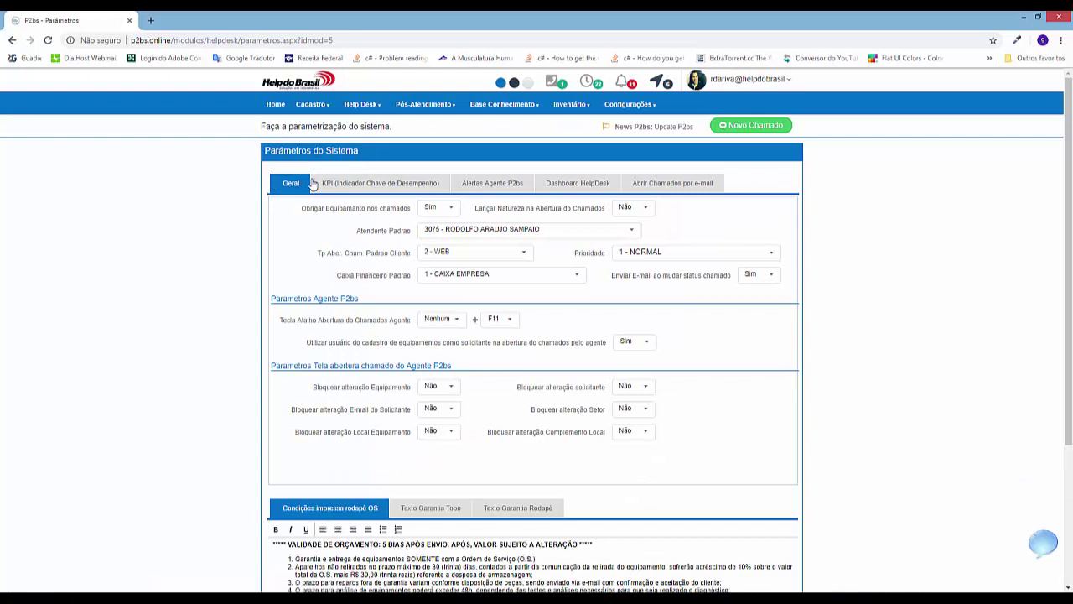
{"action": "left_click", "coordinate": [400, 186]}
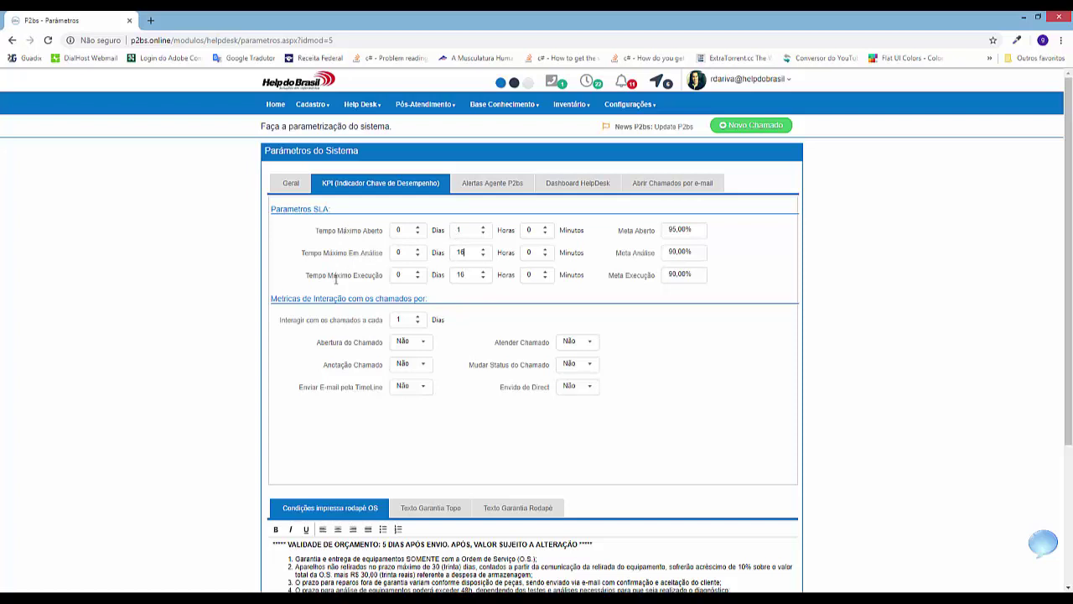
{"action": "left_click", "coordinate": [460, 276]}
Step: Open the SERVIDOR ticket nature record and review its description and maximum analysis time
{"action": "mouse_move", "coordinate": [366, 114]}
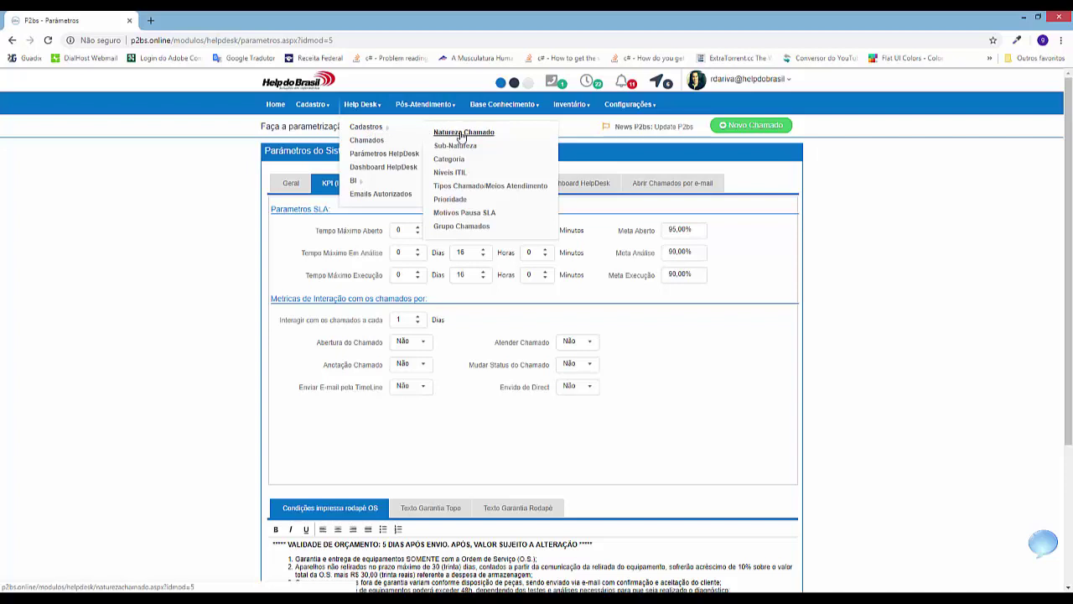
{"action": "left_click", "coordinate": [461, 136]}
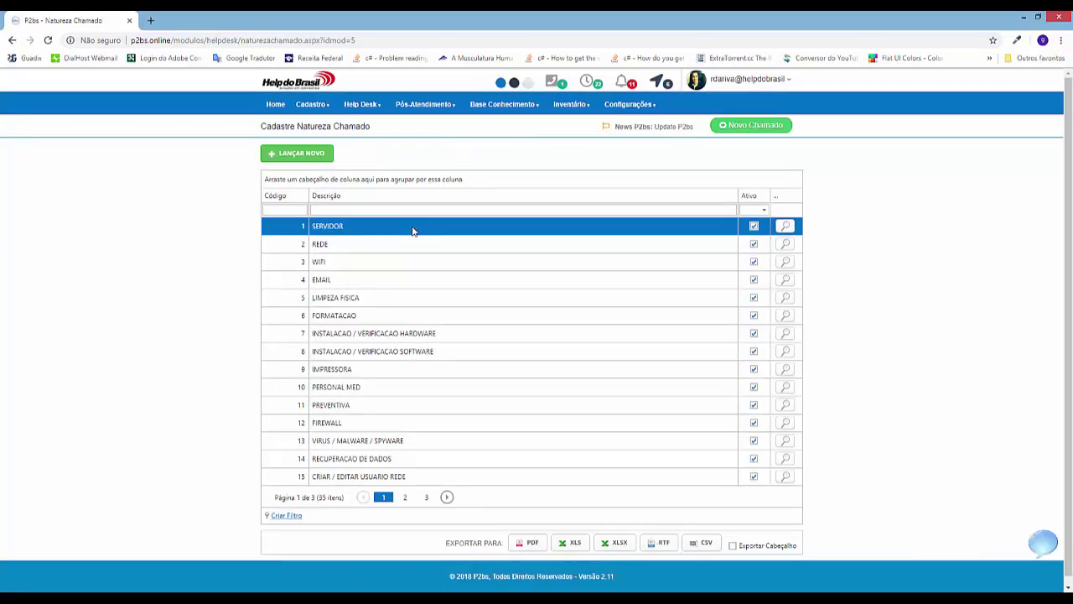
{"action": "left_click", "coordinate": [785, 227]}
{"action": "left_click", "coordinate": [468, 223]}
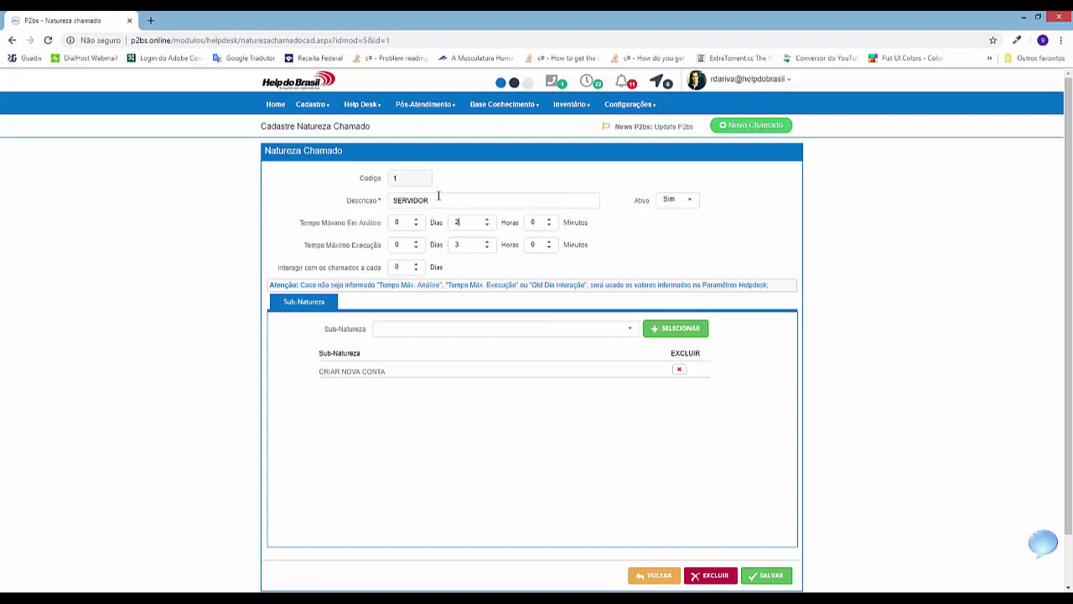
{"action": "left_click_drag", "start_coordinate": [438, 200], "coordinate": [389, 198]}
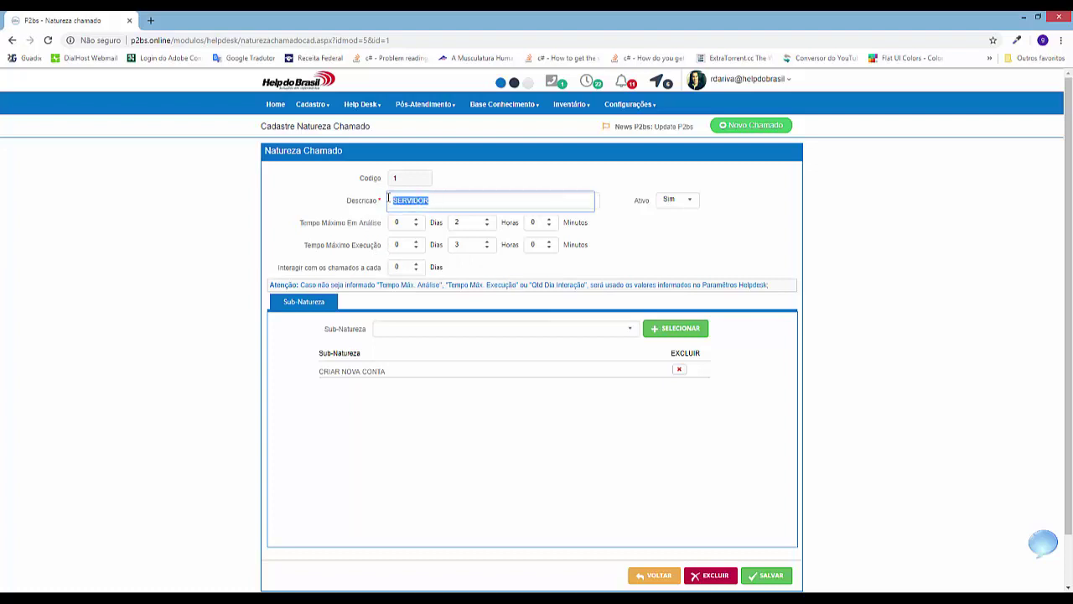
{"action": "left_click", "coordinate": [471, 199]}
Step: Open the MANUTENÇÃO sub-nature record and review its maximum analysis and execution times
{"action": "left_click", "coordinate": [360, 104]}
{"action": "mouse_move", "coordinate": [369, 127]}
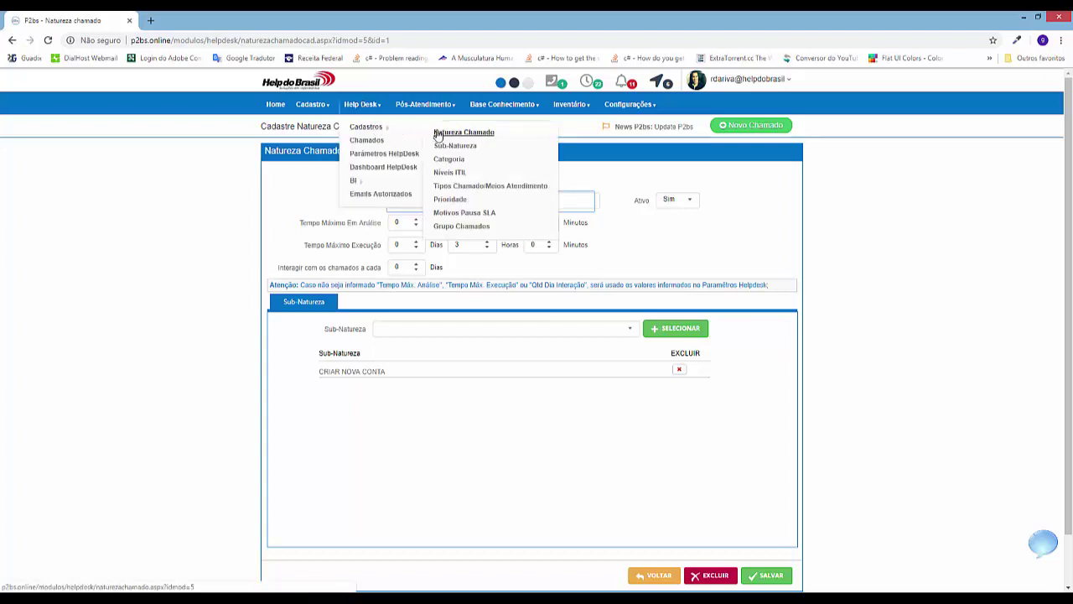
{"action": "left_click", "coordinate": [457, 146]}
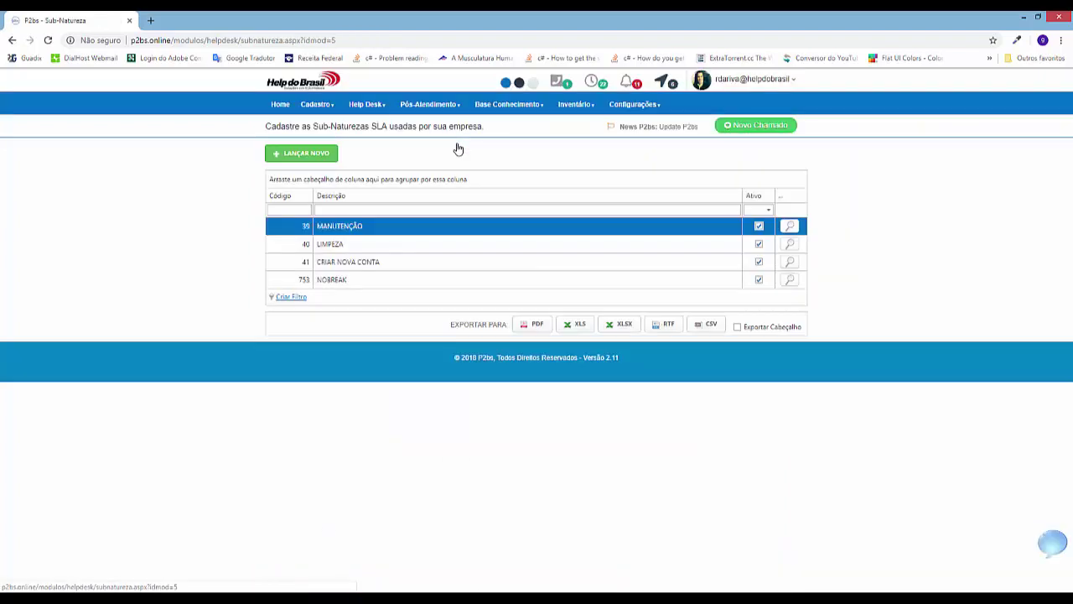
{"action": "left_click", "coordinate": [792, 229]}
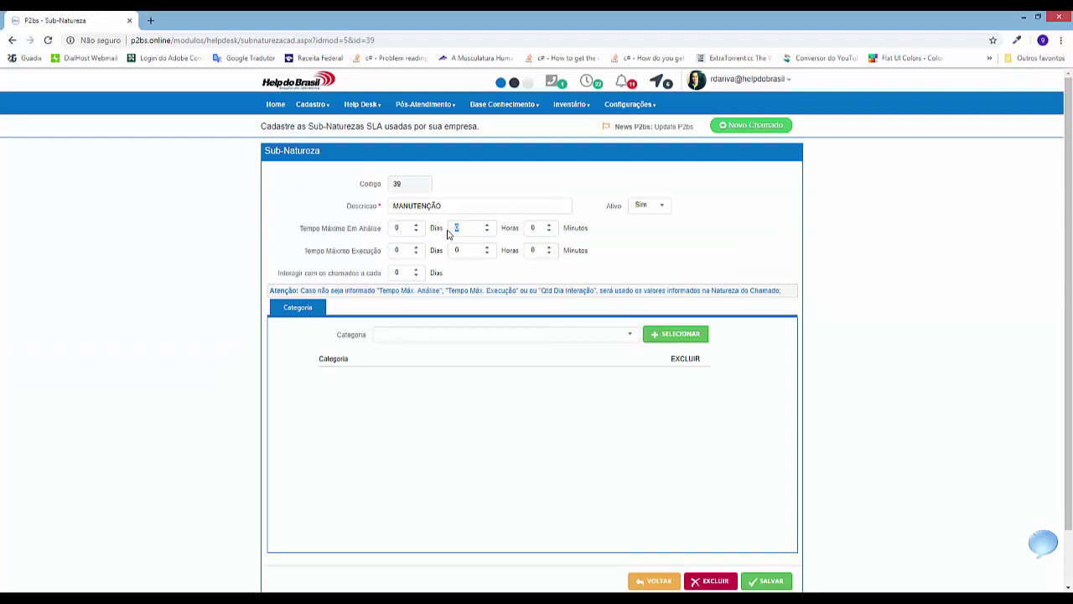
{"action": "left_click_drag", "start_coordinate": [312, 228], "coordinate": [379, 250]}
{"action": "left_click", "coordinate": [450, 235]}
{"action": "left_click", "coordinate": [492, 224]}
Step: Return to the help desk parameters and check the general SLA times in the KPI settings
{"action": "mouse_move", "coordinate": [408, 114]}
{"action": "mouse_move", "coordinate": [378, 104]}
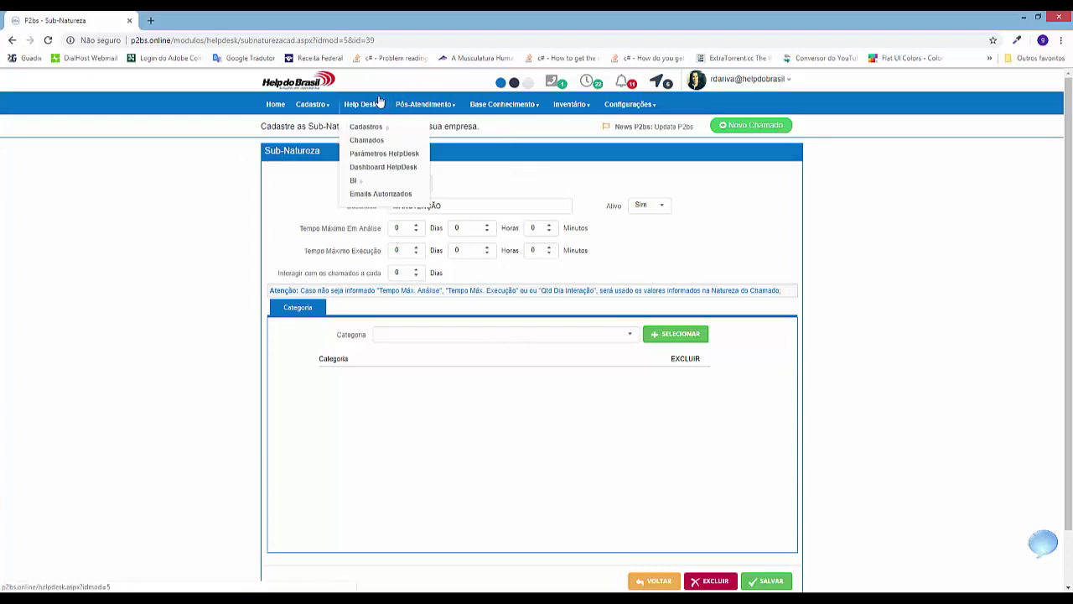
{"action": "left_click", "coordinate": [381, 155]}
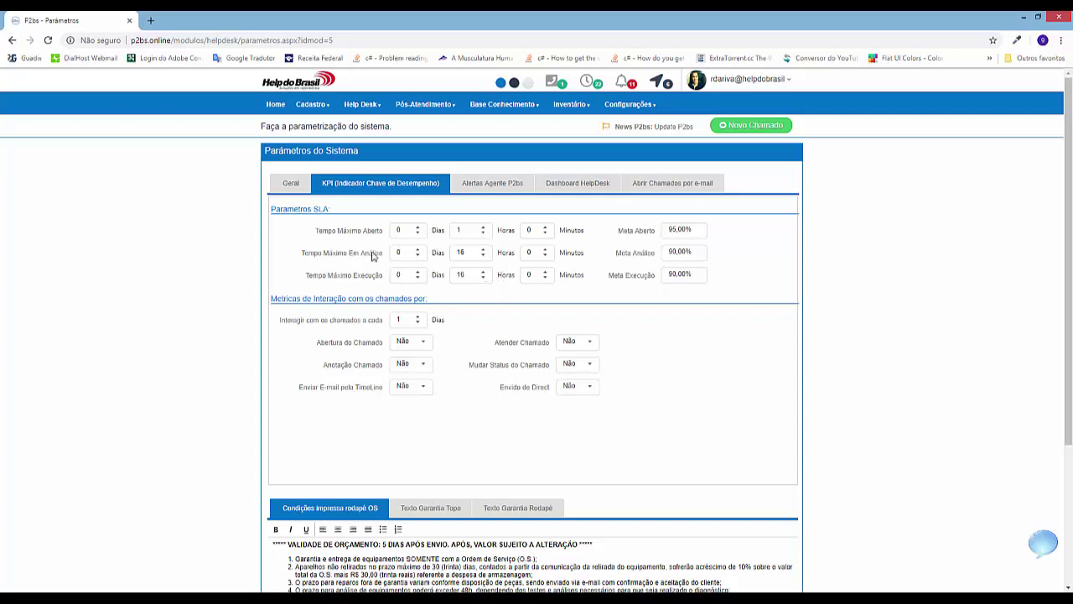
Step: Open the configuration settings of the client MCA TECNOLOGIA DE ESTRUTURAS LTDA from the client register
{"action": "mouse_move", "coordinate": [312, 104]}
{"action": "mouse_move", "coordinate": [314, 194]}
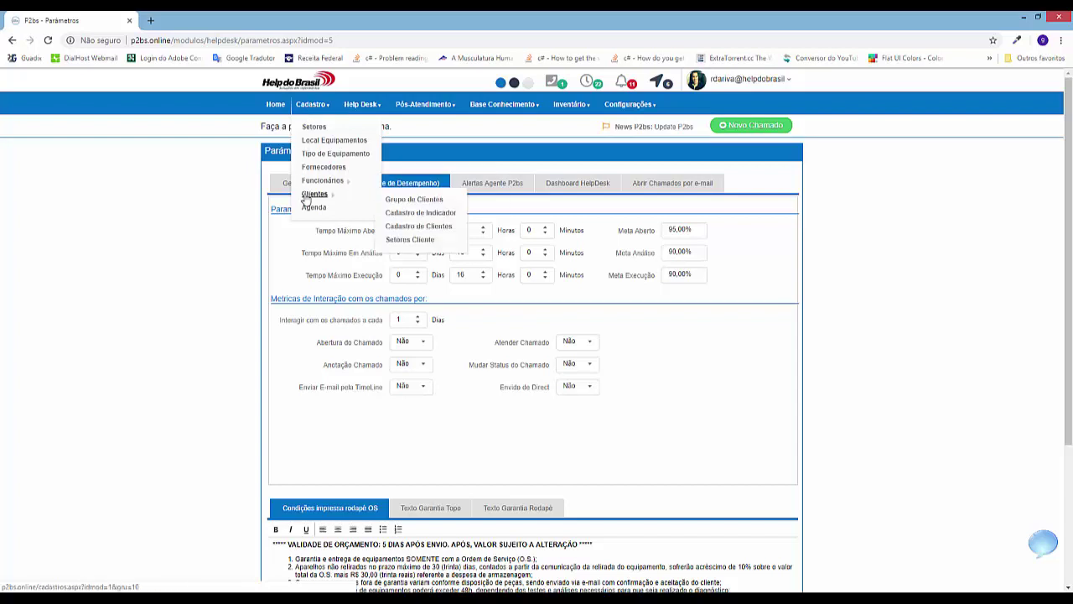
{"action": "left_click", "coordinate": [437, 229]}
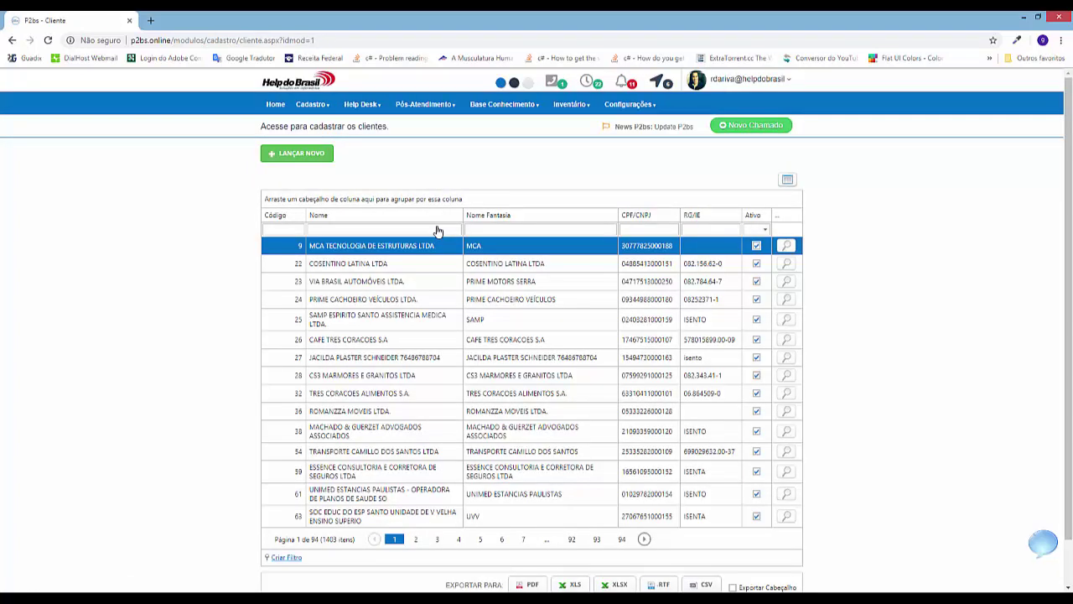
{"action": "left_click", "coordinate": [786, 246]}
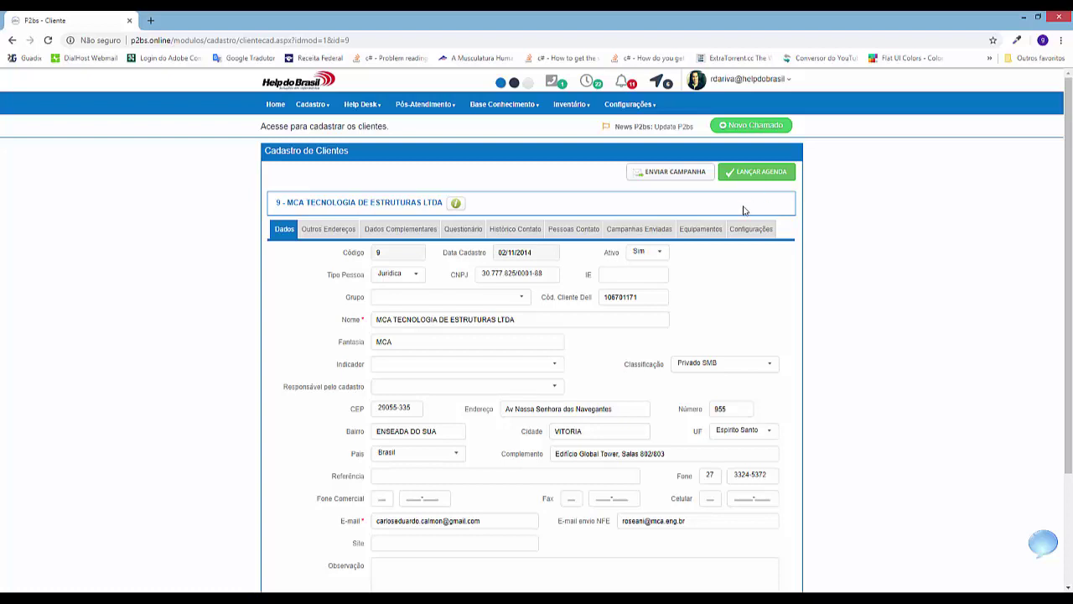
{"action": "left_click", "coordinate": [754, 230]}
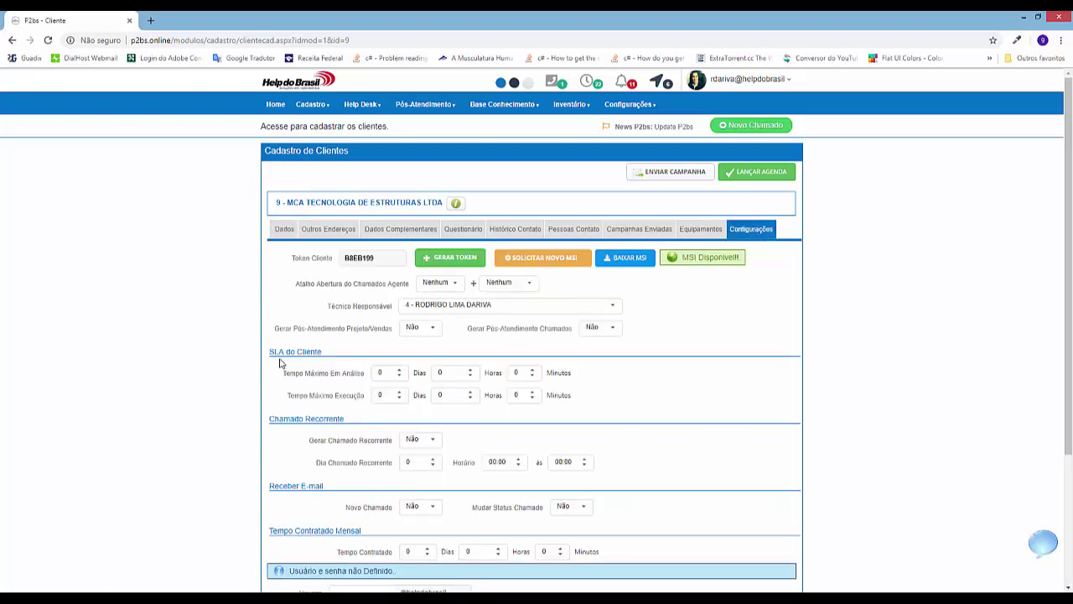
Step: Examine the client-specific SLA fields for maximum analysis and execution times
{"action": "left_click_drag", "start_coordinate": [283, 351], "coordinate": [375, 380]}
{"action": "left_click", "coordinate": [326, 371]}
{"action": "left_click", "coordinate": [417, 378]}
{"action": "left_click_drag", "start_coordinate": [315, 397], "coordinate": [361, 396]}
{"action": "left_click", "coordinate": [443, 394]}
Step: Add the holiday "FERIADO DIA DA CIDADE VITORIA" dated 08/10/2019 to the company's holidays and special hours, and save
{"action": "mouse_move", "coordinate": [605, 104]}
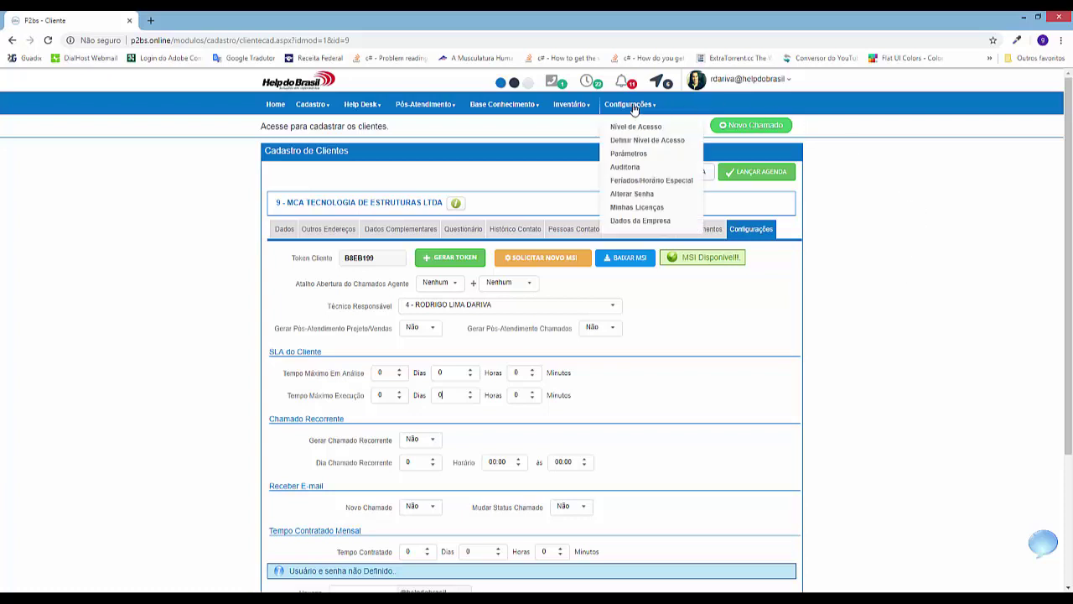
{"action": "left_click", "coordinate": [644, 182]}
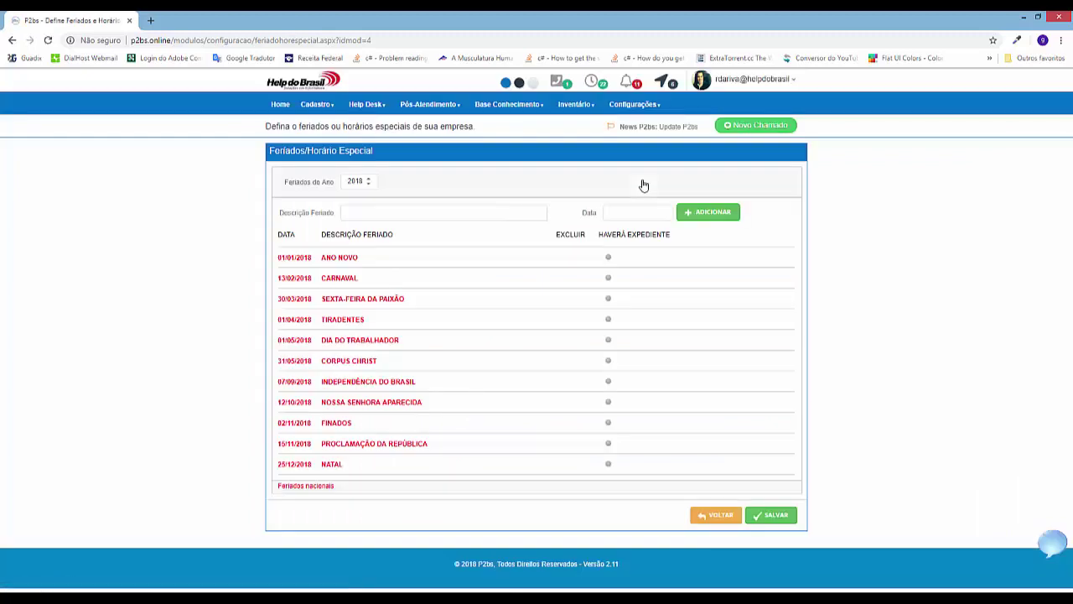
{"action": "left_click", "coordinate": [367, 208]}
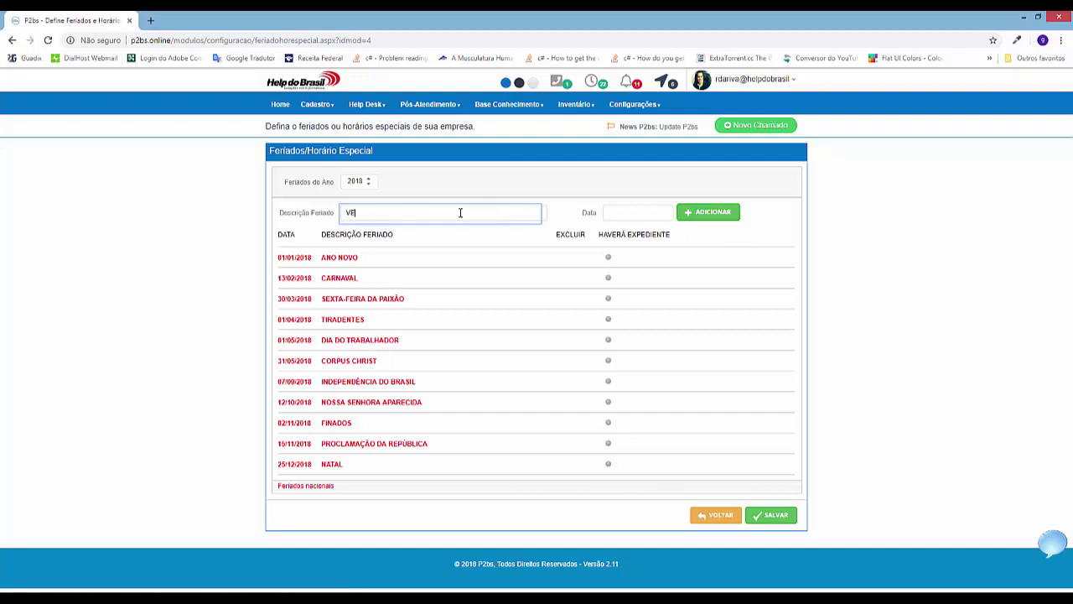
{"action": "type", "text": "FERIADO DIA DA CIDADE VITORIA"}
{"action": "key", "text": "Tab"}
{"action": "left_click", "coordinate": [610, 216]}
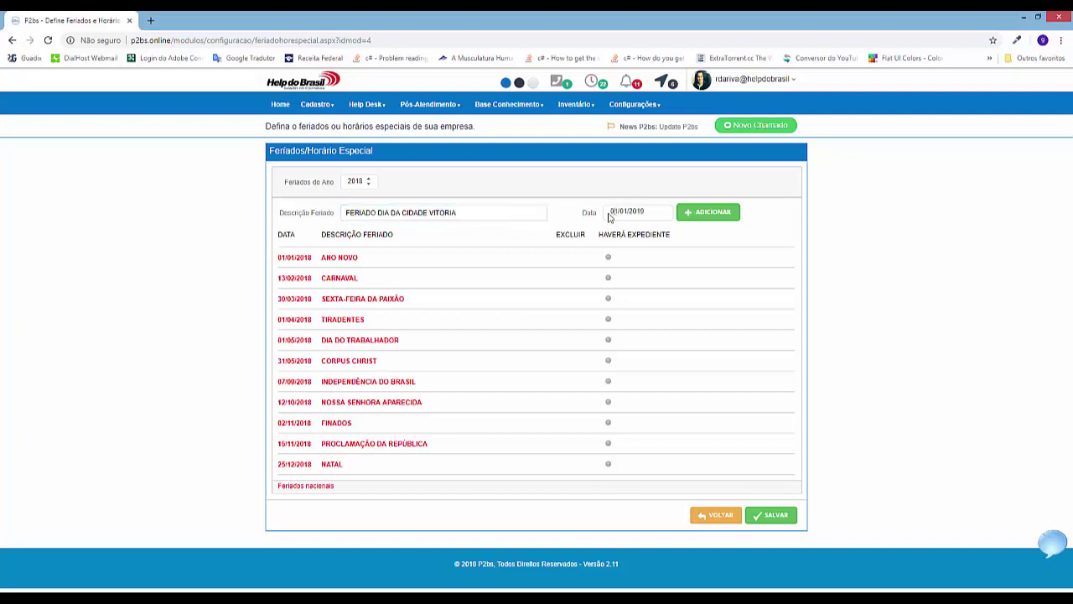
{"action": "type", "text": "0810"}
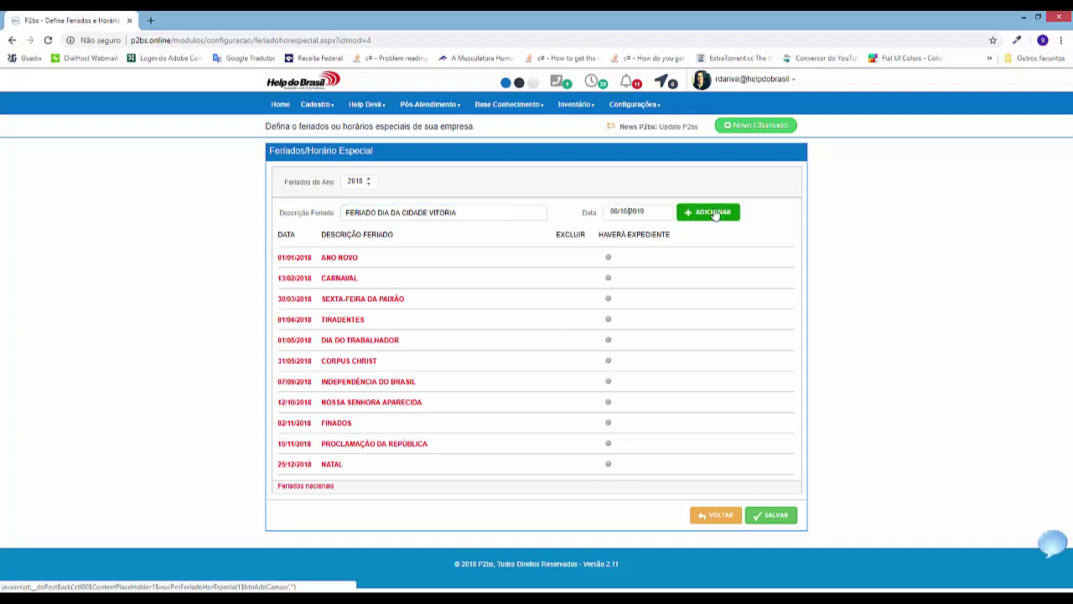
{"action": "left_click", "coordinate": [715, 214]}
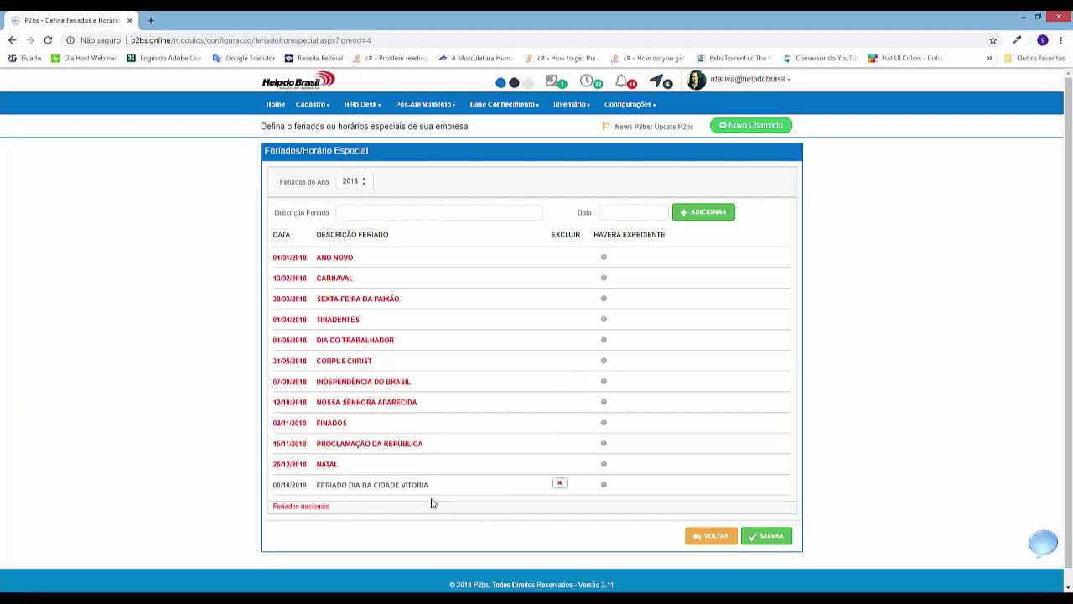
{"action": "left_click", "coordinate": [771, 538]}
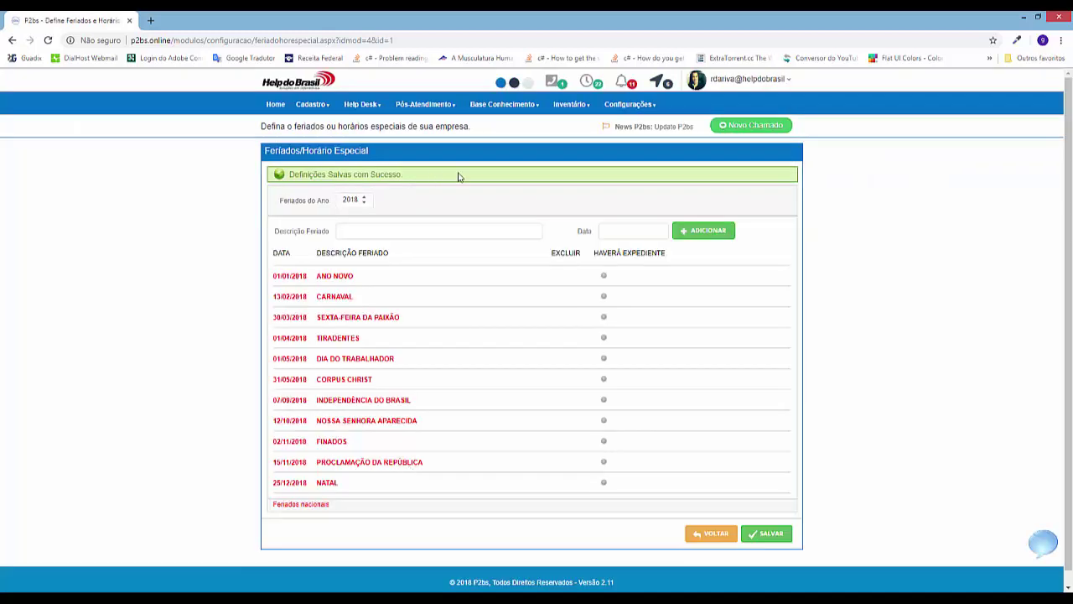
Step: Open the general system parameters and review the company's working hours by weekday
{"action": "mouse_move", "coordinate": [636, 108]}
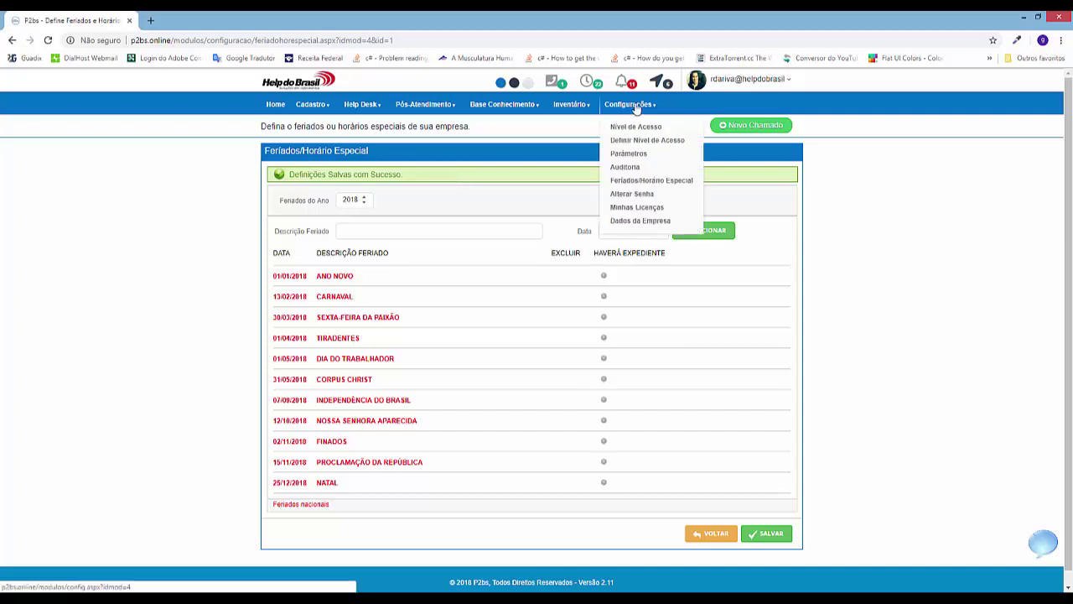
{"action": "left_click", "coordinate": [641, 156]}
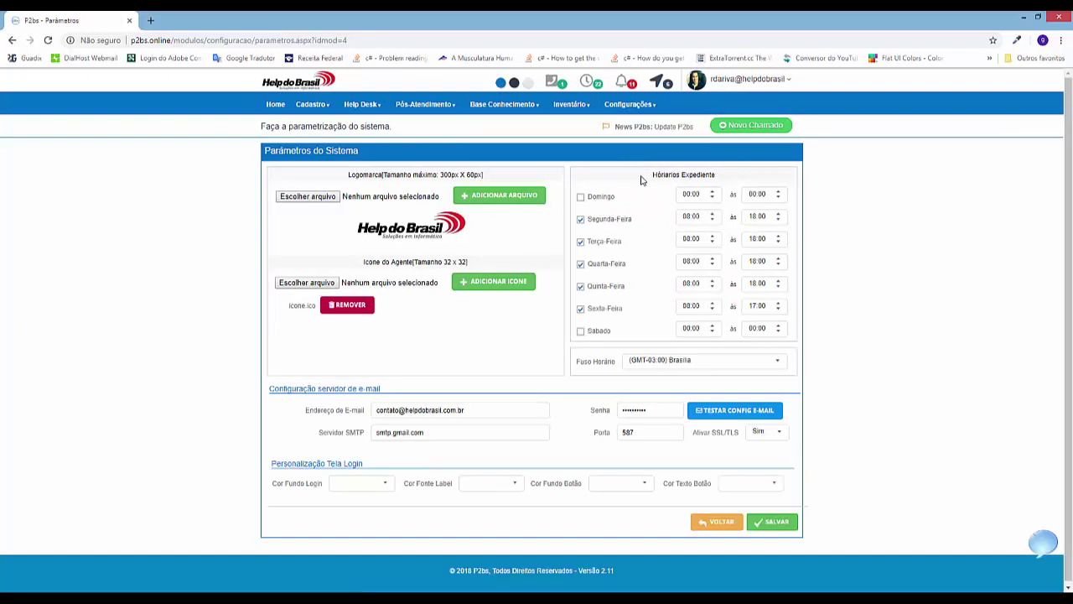
{"action": "left_click_drag", "start_coordinate": [651, 176], "coordinate": [757, 177]}
{"action": "left_click", "coordinate": [756, 178]}
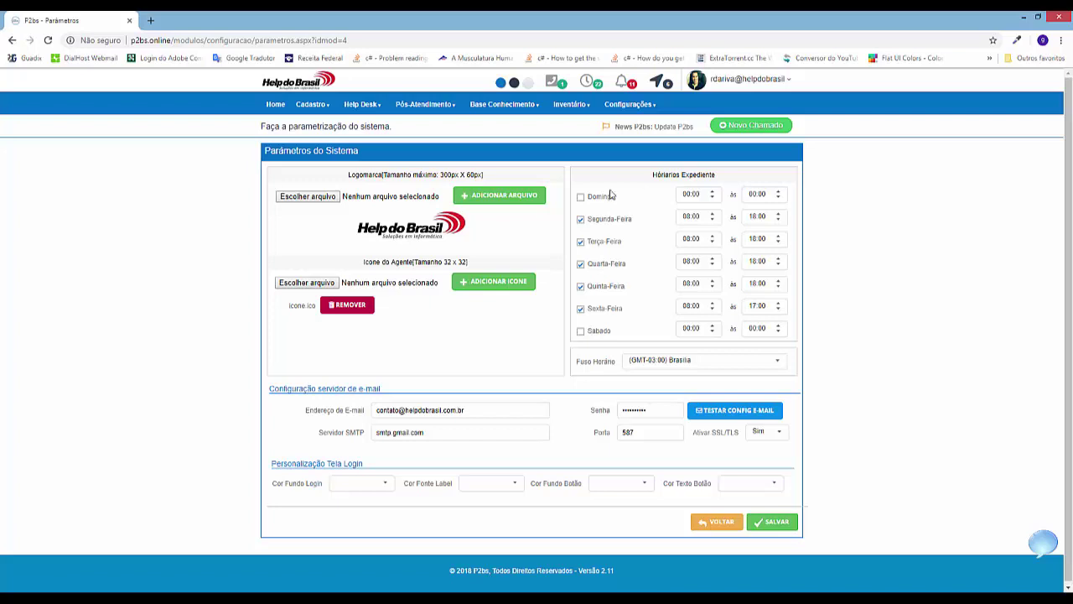